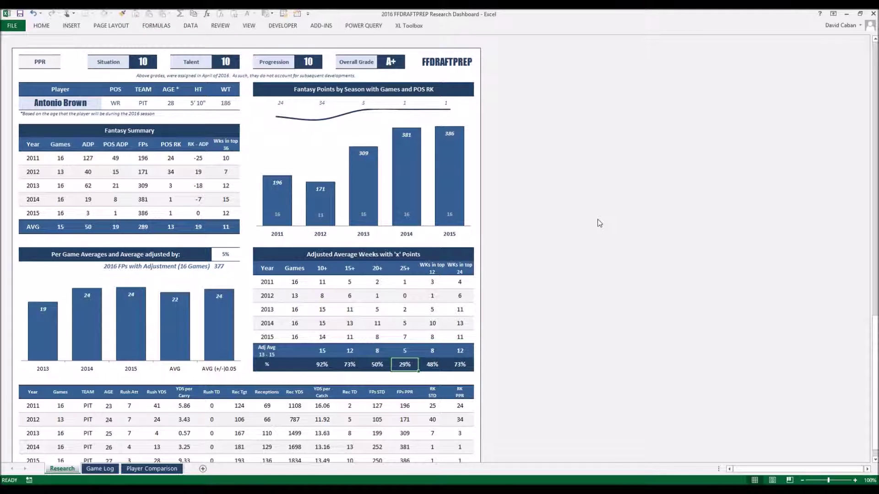
Set the Research sheet's player to Tom Brady
{"action": "left_click", "coordinate": [81, 109]}
{"action": "type", "text": "Tom Brady"}
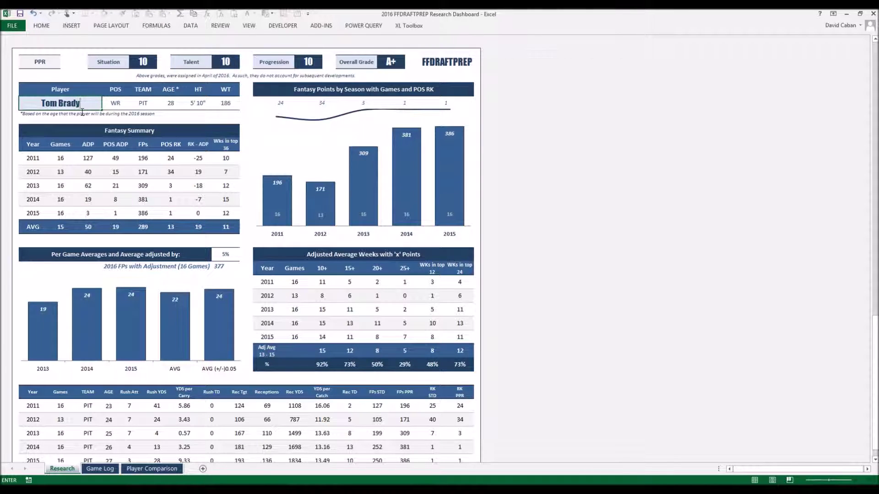
{"action": "key", "text": "Return"}
Replace the researched player with Jarvis Landry
{"action": "key", "text": "Up"}
{"action": "type", "text": "Jarvis Landry"}
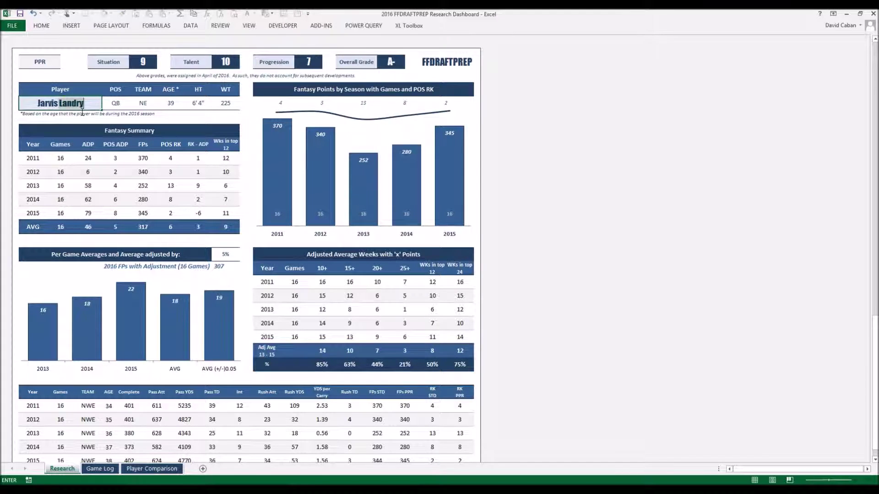
{"action": "key", "text": "Return"}
Set the Research sheet's player back to Antonio Brown
{"action": "key", "text": "Up"}
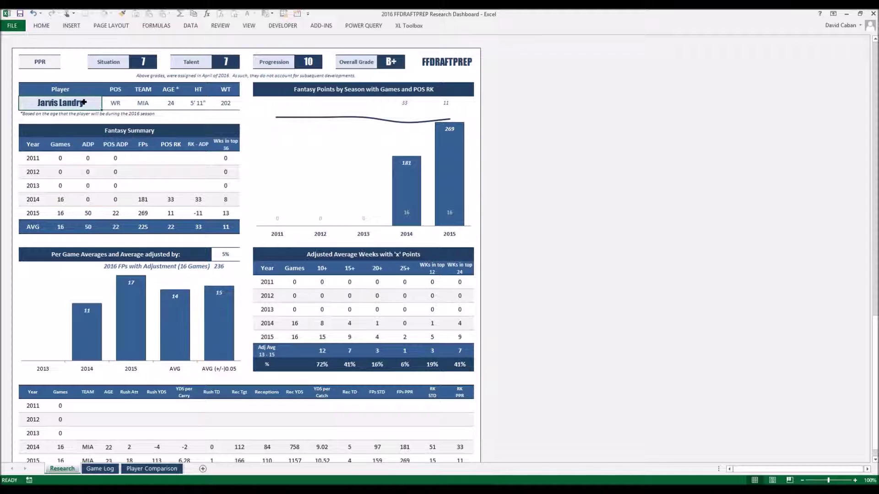
{"action": "type", "text": "Ant"}
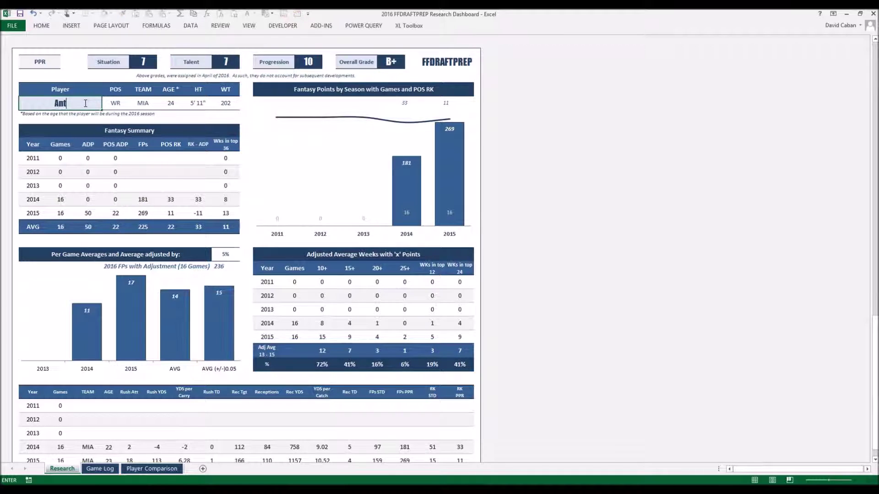
{"action": "type", "text": "onio brown"}
{"action": "key", "text": "Return"}
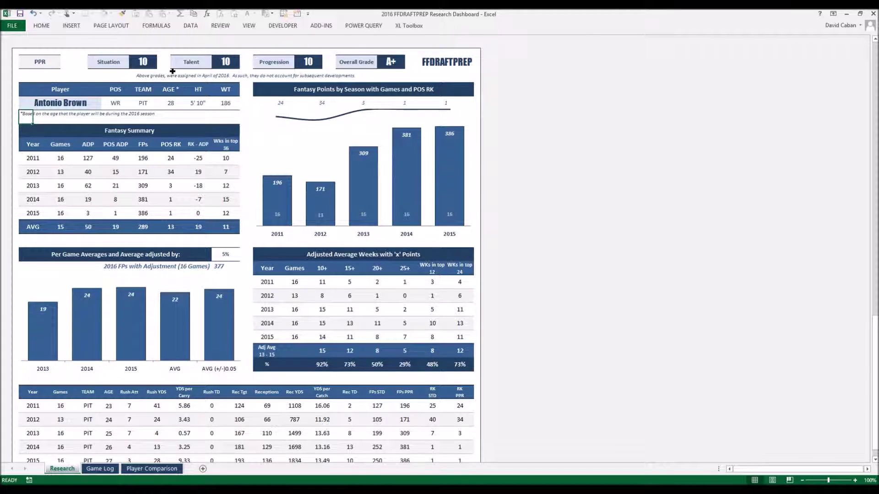
Switch the Research sheet's scoring format to STD and back to PPR
{"action": "left_click", "coordinate": [46, 64]}
{"action": "left_click", "coordinate": [65, 65]}
{"action": "left_click", "coordinate": [39, 78]}
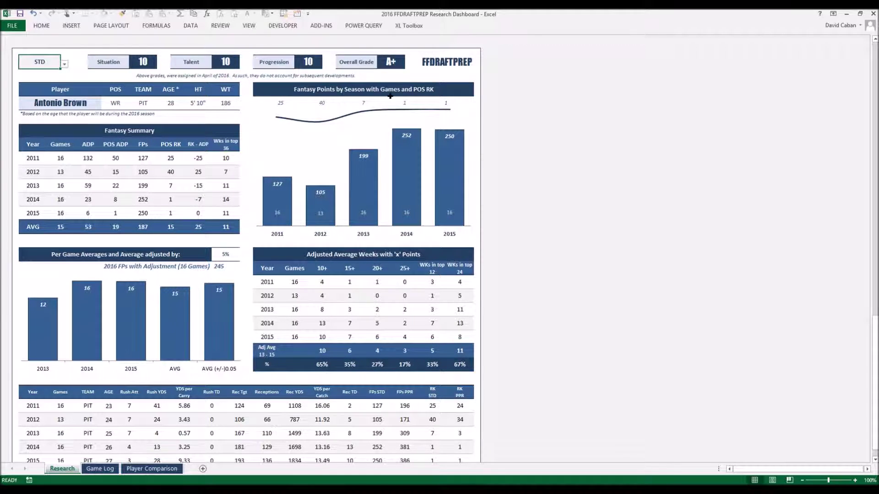
{"action": "left_click", "coordinate": [64, 64]}
{"action": "left_click", "coordinate": [43, 78]}
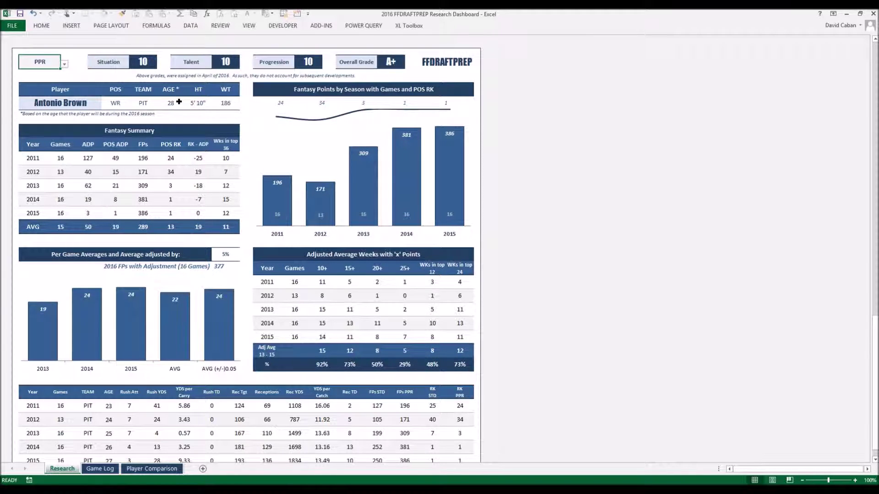
Examine the Fantasy Summary table's games, ADP, position ADP, rank-versus-ADP and average figures
{"action": "left_click", "coordinate": [69, 160]}
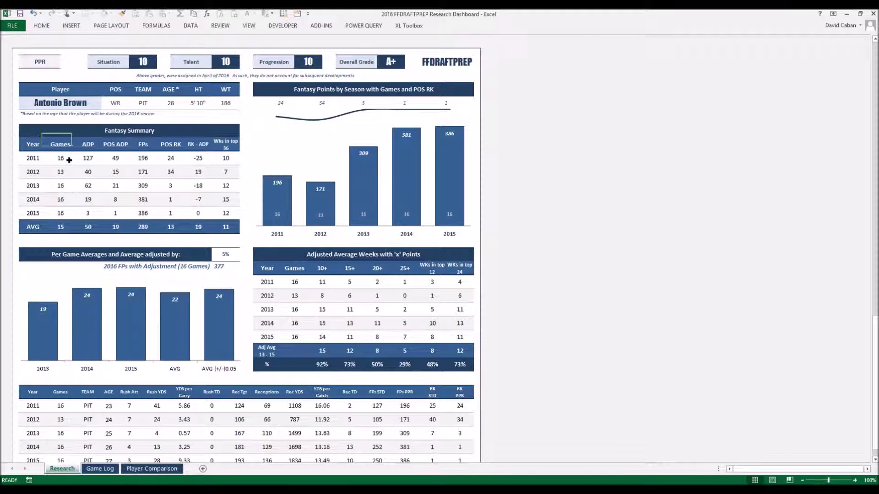
{"action": "left_click", "coordinate": [89, 161]}
{"action": "left_click", "coordinate": [125, 163]}
{"action": "left_click", "coordinate": [199, 164]}
{"action": "left_click", "coordinate": [65, 229]}
Try per-game average adjustments of 10% and 15%
{"action": "left_click", "coordinate": [235, 258]}
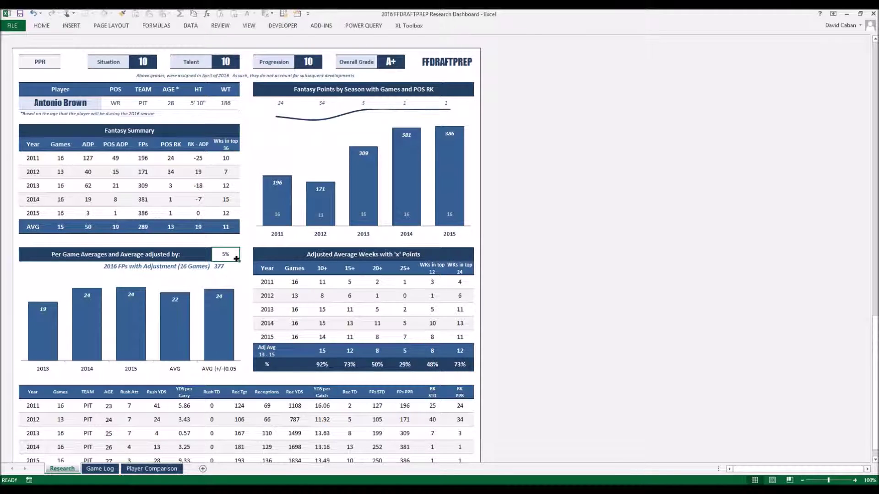
{"action": "type", "text": "10"}
{"action": "key", "text": "Return"}
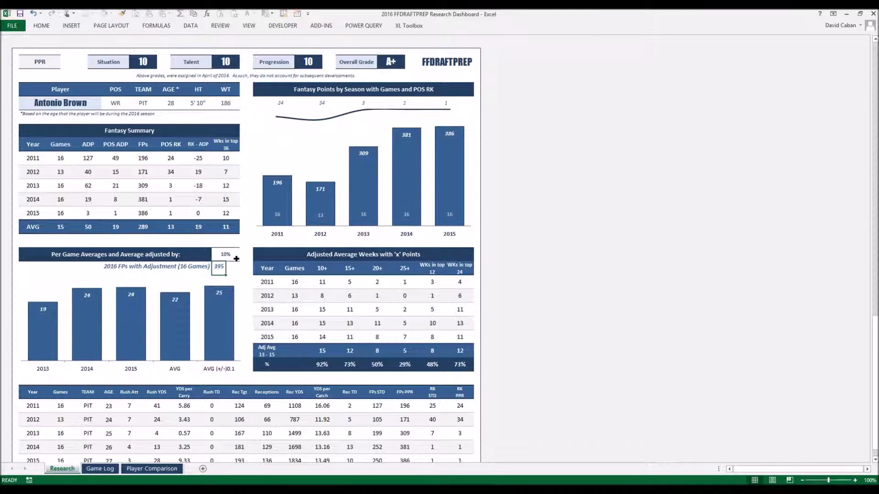
{"action": "left_click", "coordinate": [236, 259]}
{"action": "type", "text": "15"}
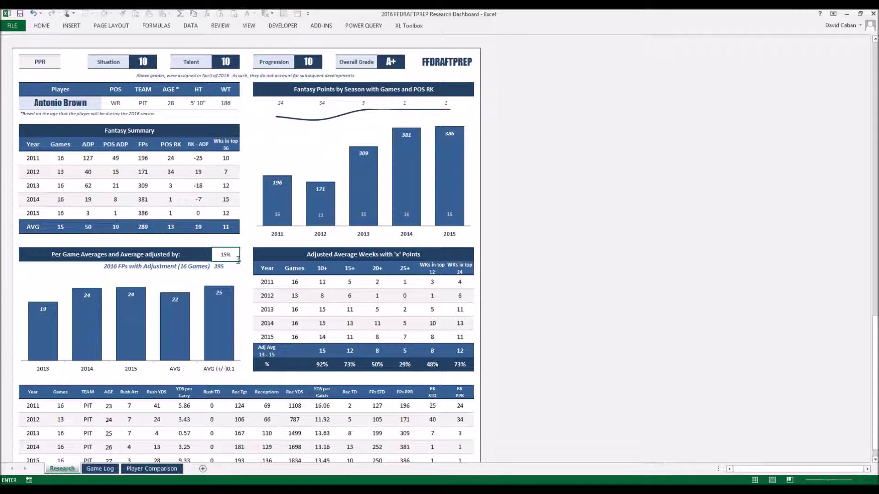
{"action": "key", "text": "Return"}
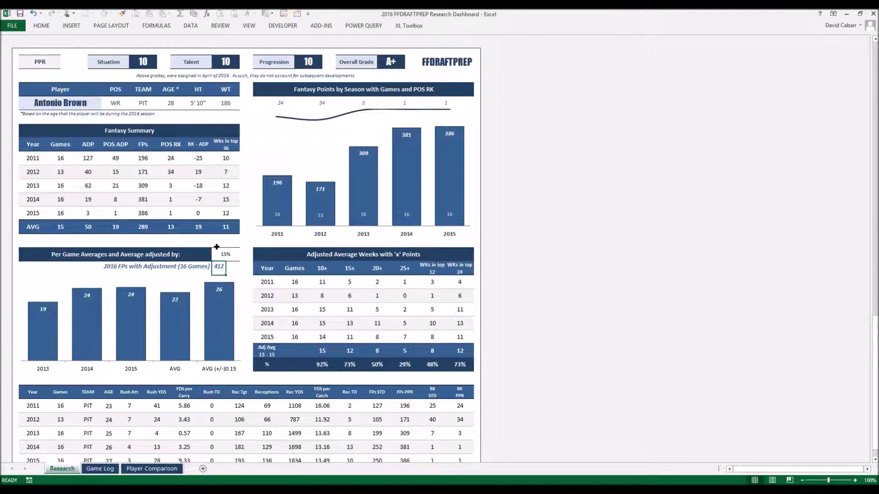
Try a negative per-game average adjustment of -8%
{"action": "left_click", "coordinate": [222, 258]}
{"action": "type", "text": "-8"}
{"action": "key", "text": "Return"}
Set the per-game average adjustment back to 5%
{"action": "left_click", "coordinate": [222, 258]}
{"action": "type", "text": "5"}
{"action": "key", "text": "Return"}
Review the yearly statistics table and the 2015 row of the Adjusted Average Weeks with 'x' Points table
{"action": "scroll", "coordinate": [185, 297], "scroll_direction": "down", "scroll_amount": 1}
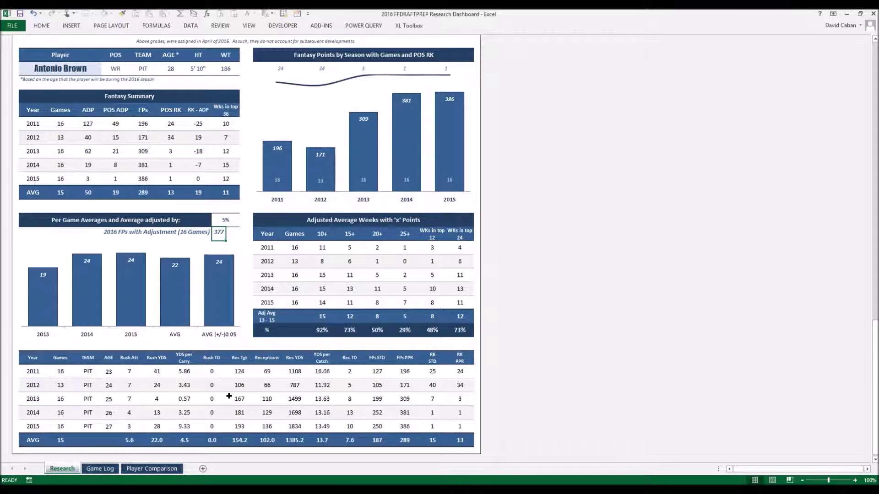
{"action": "scroll", "coordinate": [229, 396], "scroll_direction": "up", "scroll_amount": 1}
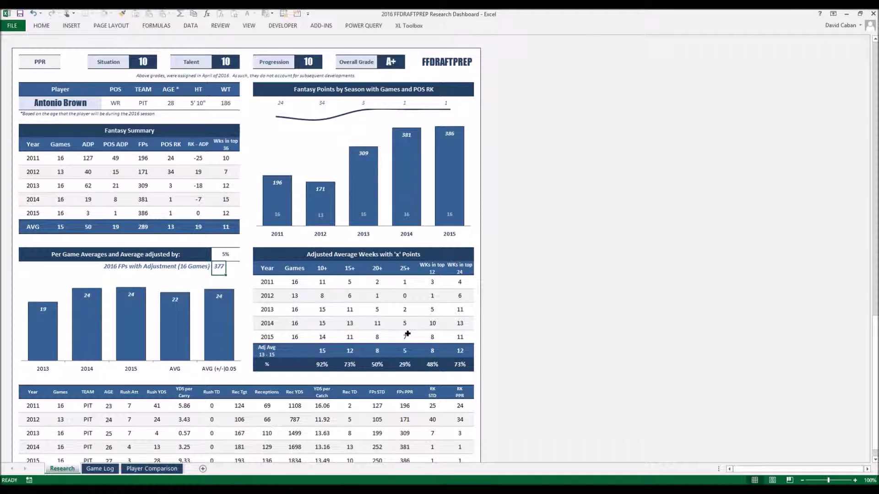
{"action": "left_click", "coordinate": [359, 256]}
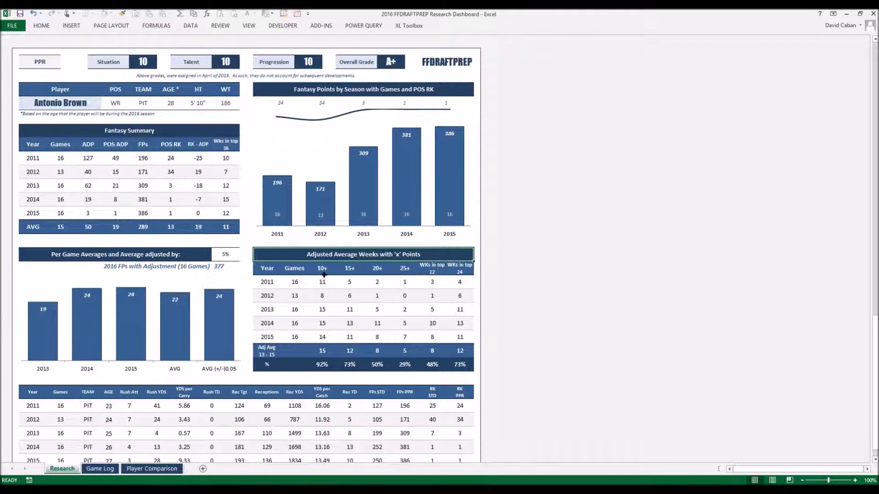
{"action": "left_click", "coordinate": [330, 341]}
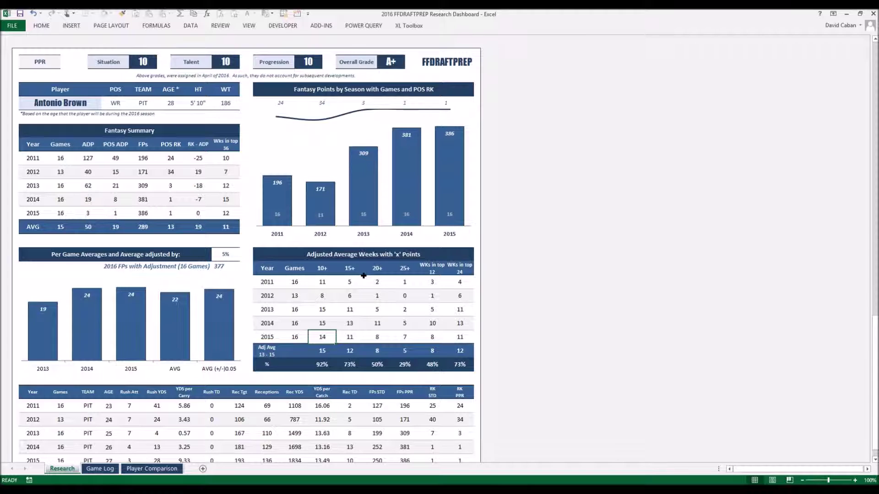
{"action": "left_click", "coordinate": [356, 338]}
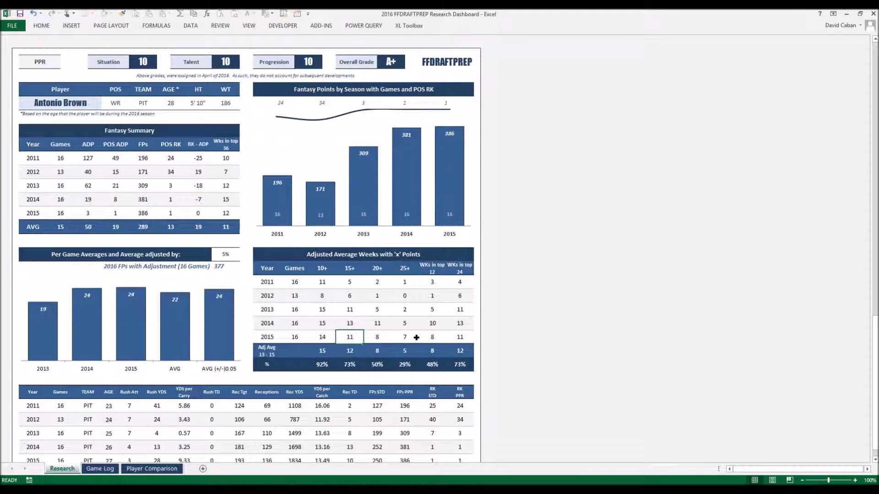
{"action": "left_click", "coordinate": [432, 337]}
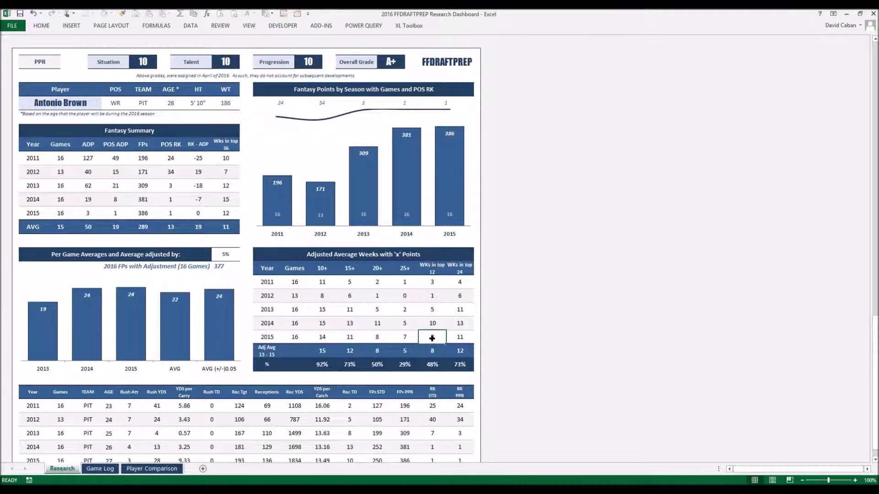
{"action": "left_click", "coordinate": [456, 337]}
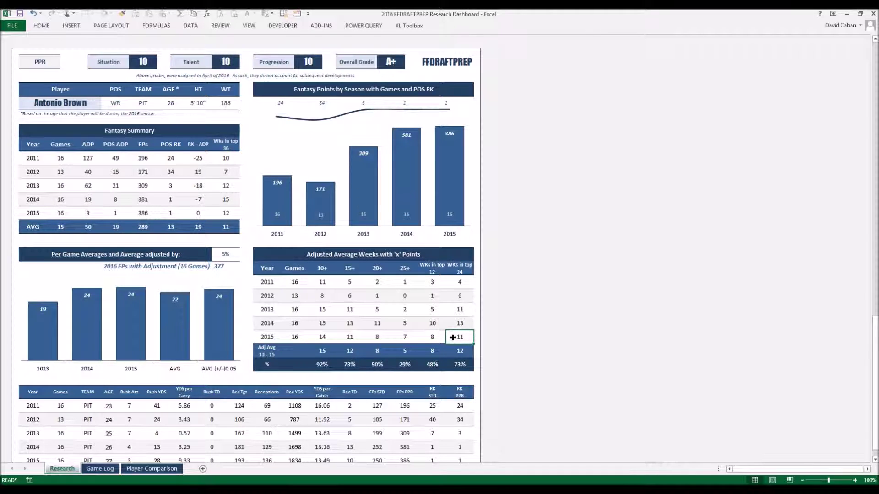
Examine the 13 - 15 adjusted averages and percentages across the point thresholds and weekly top-rank columns
{"action": "left_click", "coordinate": [303, 349]}
{"action": "key", "text": "Down"}
{"action": "key", "text": "Right"}
{"action": "key", "text": "Up"}
{"action": "key", "text": "Left"}
{"action": "key", "text": "Right"}
{"action": "key", "text": "Right"}
{"action": "key", "text": "Left"}
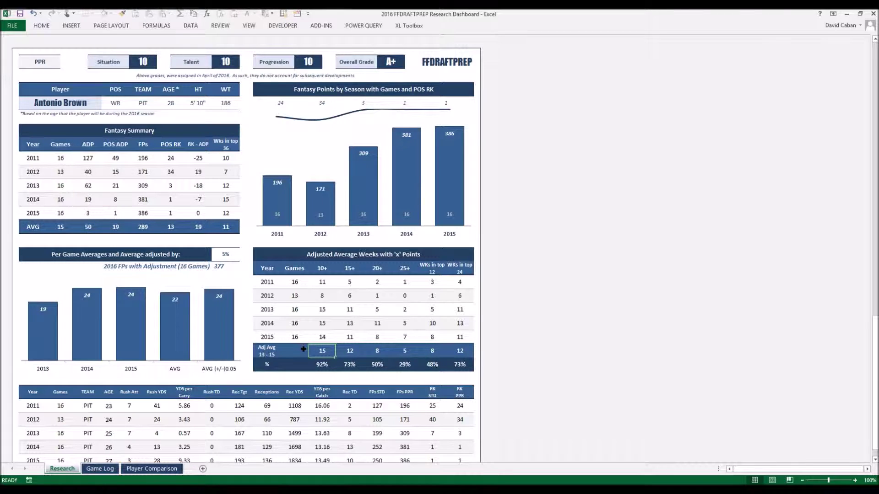
{"action": "key", "text": "Right"}
{"action": "key", "text": "Right"}
{"action": "key", "text": "Right"}
{"action": "key", "text": "Right"}
{"action": "key", "text": "Right"}
{"action": "key", "text": "Left"}
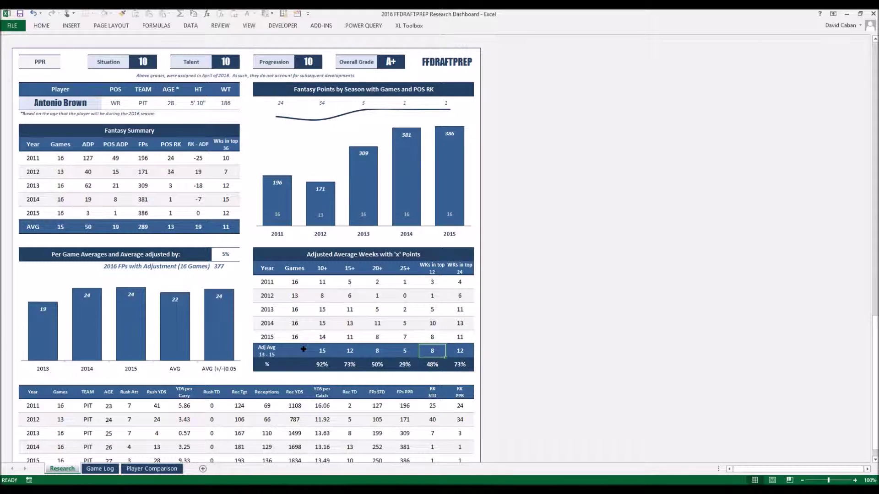
Filter the Game Log sheet's player to Aaron Rodgers
{"action": "left_click", "coordinate": [100, 469]}
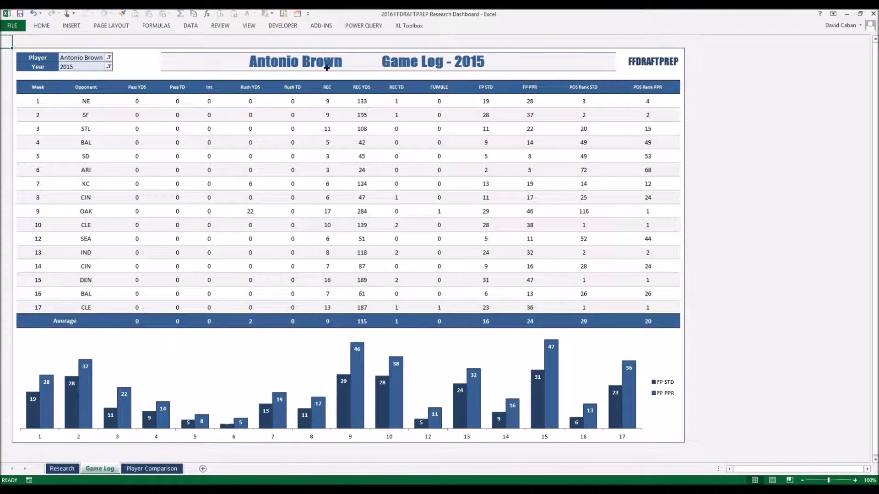
{"action": "left_click", "coordinate": [572, 102]}
{"action": "left_click", "coordinate": [109, 58]}
{"action": "left_click", "coordinate": [42, 108]}
{"action": "left_click", "coordinate": [55, 174]}
Apply 2015 as the game log's year filter
{"action": "left_click", "coordinate": [107, 67]}
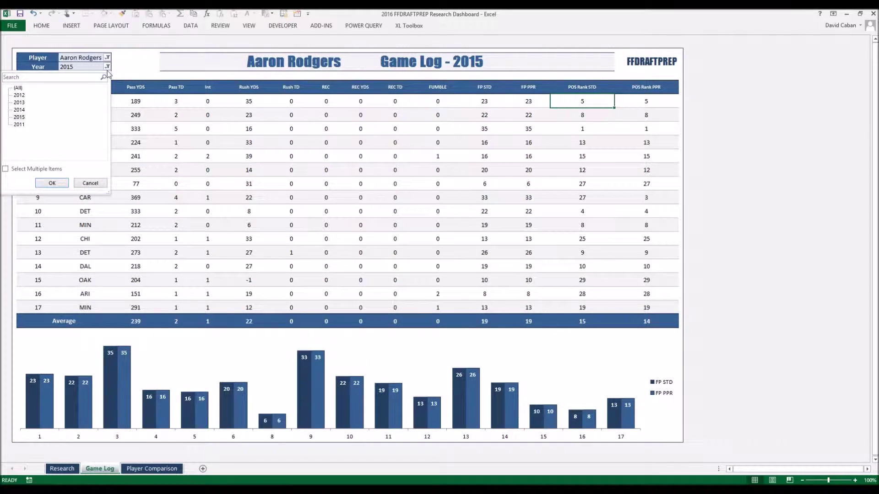
{"action": "left_click", "coordinate": [19, 116]}
{"action": "left_click", "coordinate": [54, 183]}
Filter the game log to the year 2013 and hide the PivotTable field list
{"action": "left_click", "coordinate": [107, 67]}
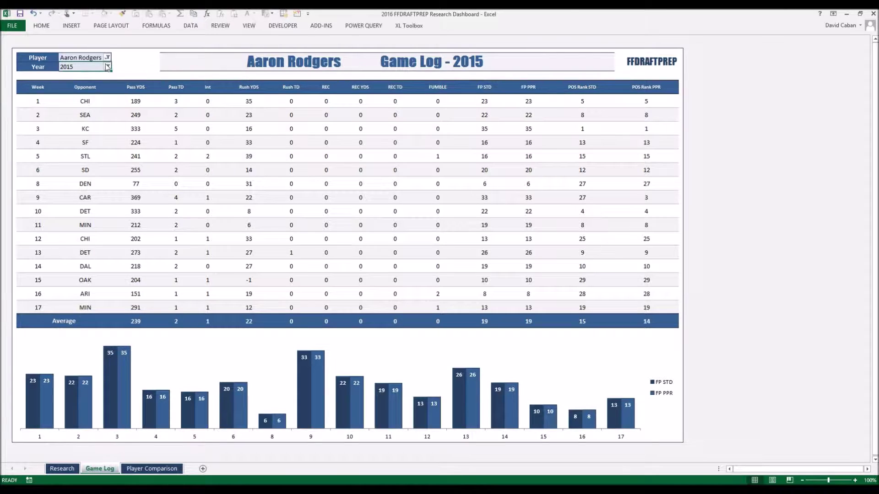
{"action": "left_click", "coordinate": [20, 102]}
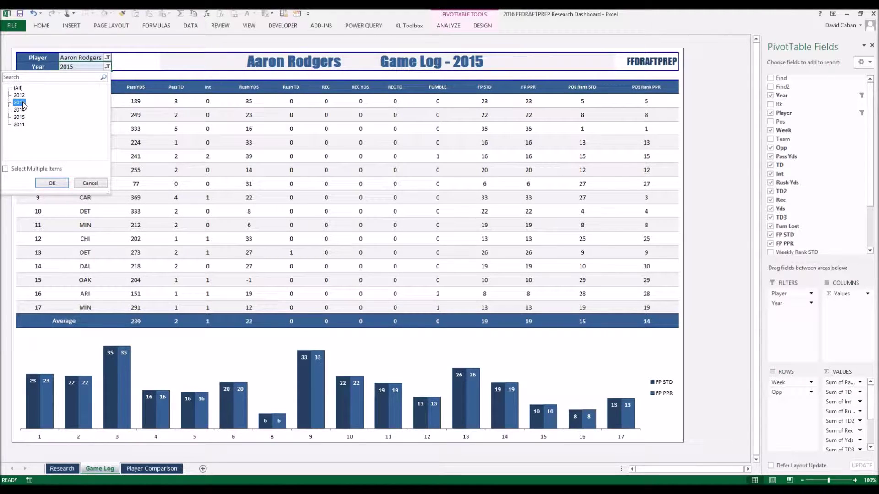
{"action": "left_click", "coordinate": [53, 184]}
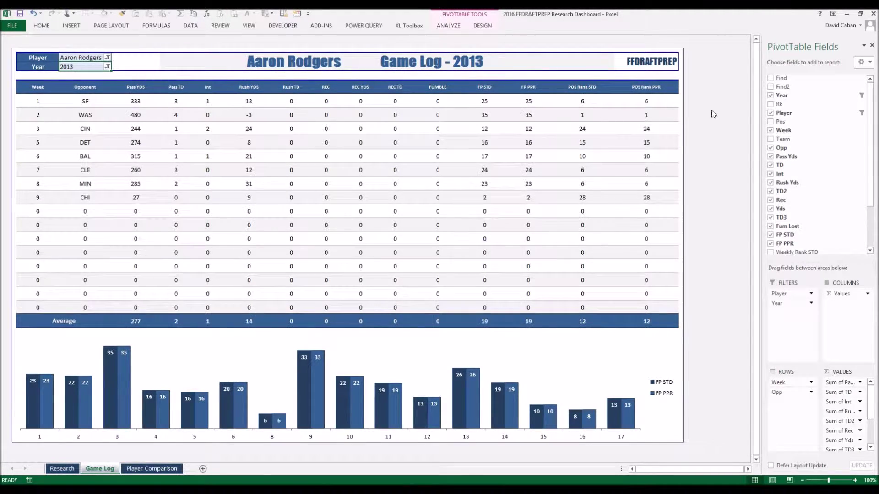
{"action": "left_click", "coordinate": [872, 45]}
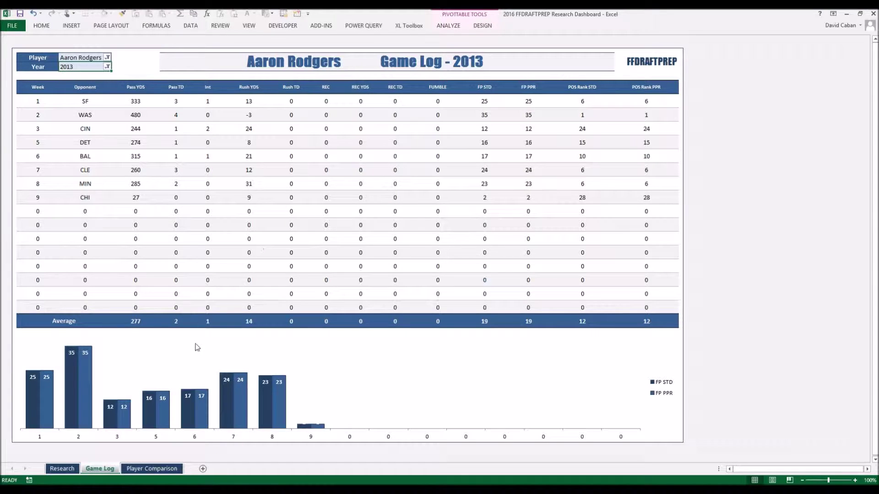
Open the Player Comparison sheet, switch its scoring format and set it back to PPR
{"action": "left_click", "coordinate": [152, 469]}
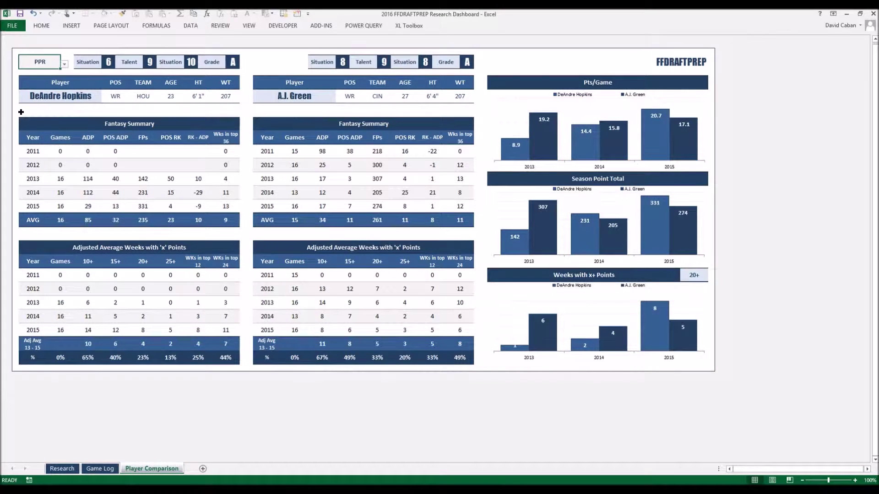
{"action": "left_click", "coordinate": [65, 65]}
{"action": "left_click", "coordinate": [60, 79]}
{"action": "left_click", "coordinate": [65, 64]}
{"action": "left_click", "coordinate": [37, 78]}
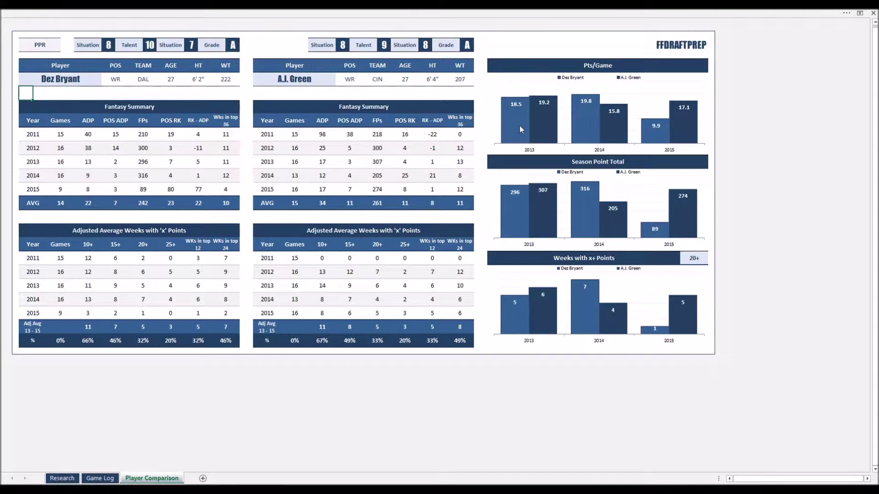
Set the point threshold of the Weeks with x+ Points chart to 15+
{"action": "mouse_move", "coordinate": [673, 140]}
{"action": "left_click", "coordinate": [693, 258]}
{"action": "left_click", "coordinate": [712, 262]}
{"action": "left_click", "coordinate": [697, 277]}
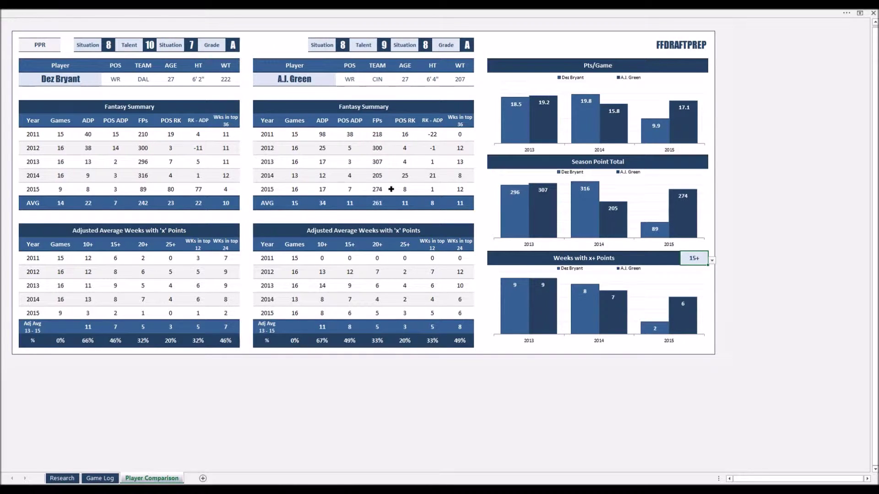
Set the first compared player, opposite A.J. Green, to Charles Johnson
{"action": "left_click", "coordinate": [87, 83]}
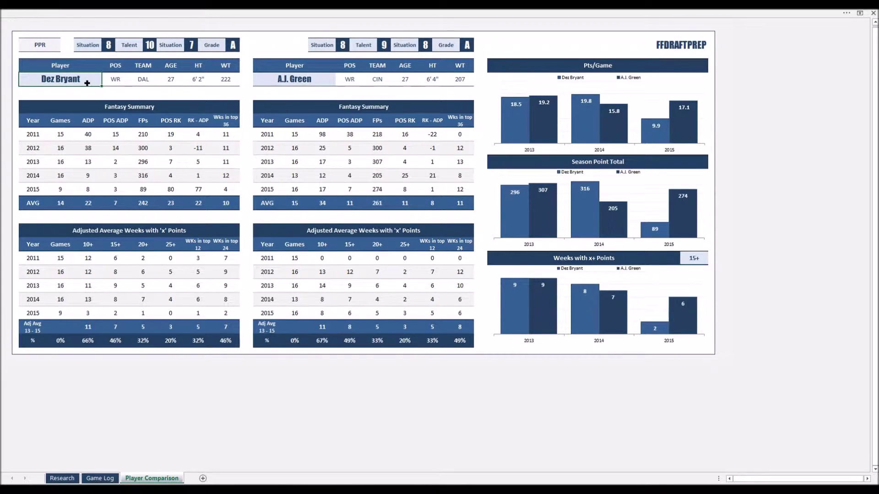
{"action": "type", "text": "Charles Johnson"}
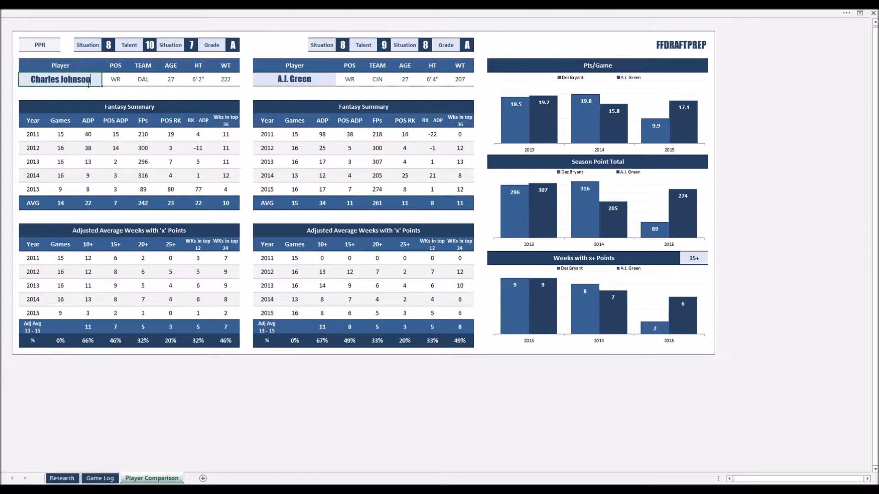
{"action": "key", "text": "Return"}
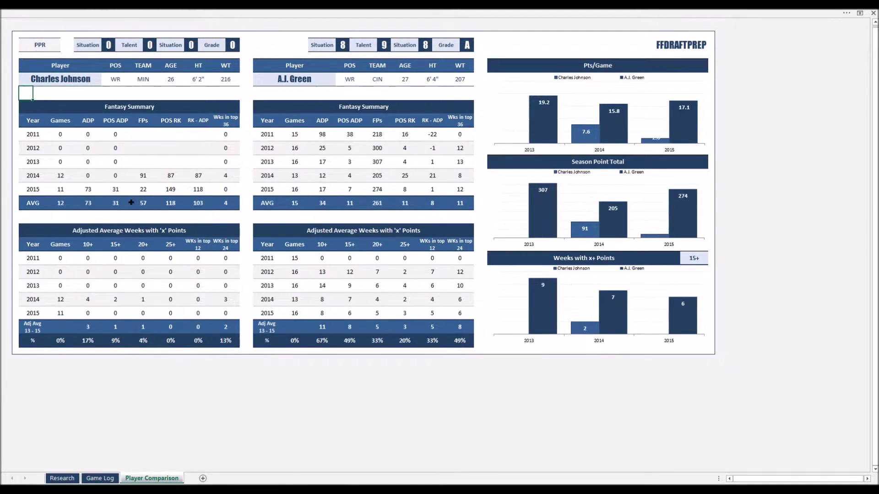
Change the first compared player to Jarvis Landry and return to the Research sheet
{"action": "left_click", "coordinate": [83, 81]}
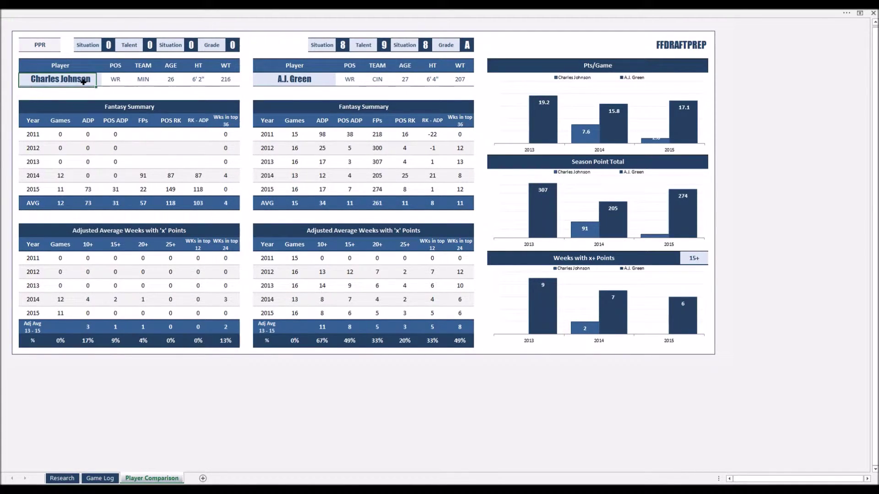
{"action": "type", "text": "Jarvis"}
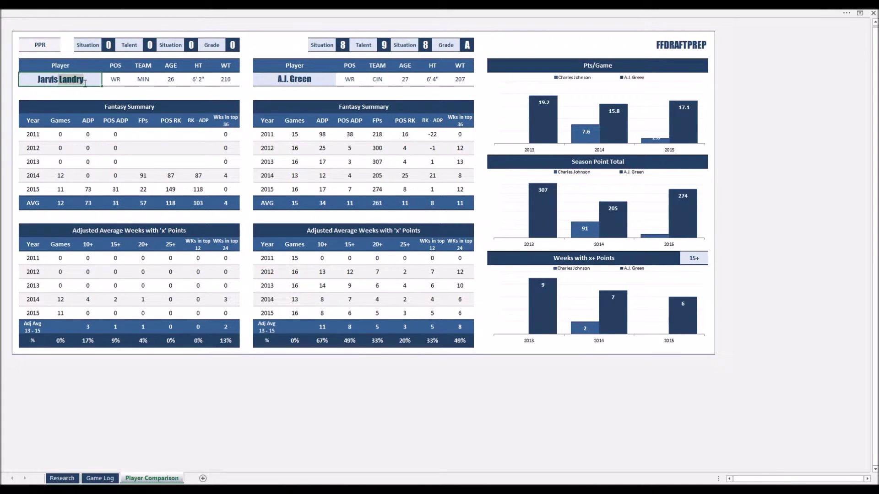
{"action": "key", "text": "Return"}
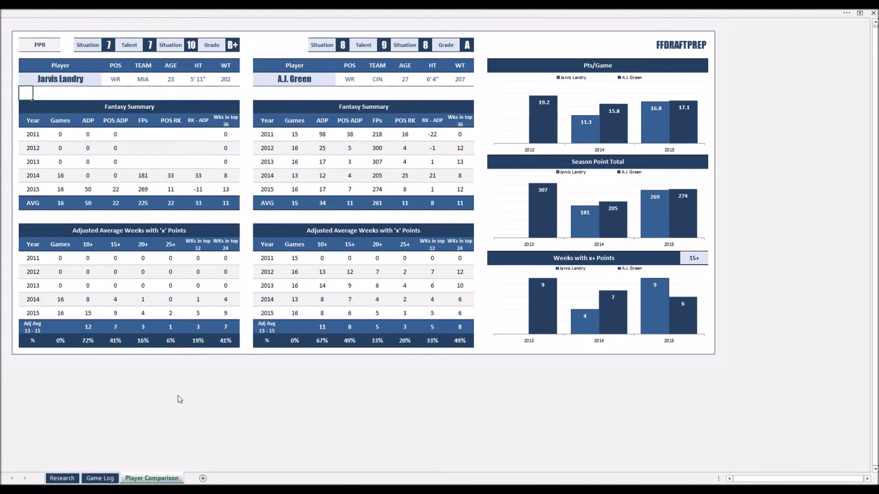
{"action": "left_click", "coordinate": [62, 479]}
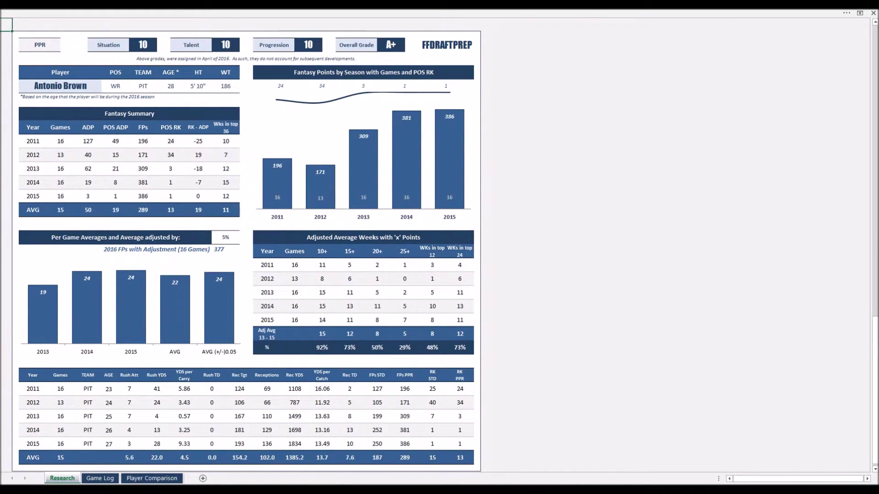